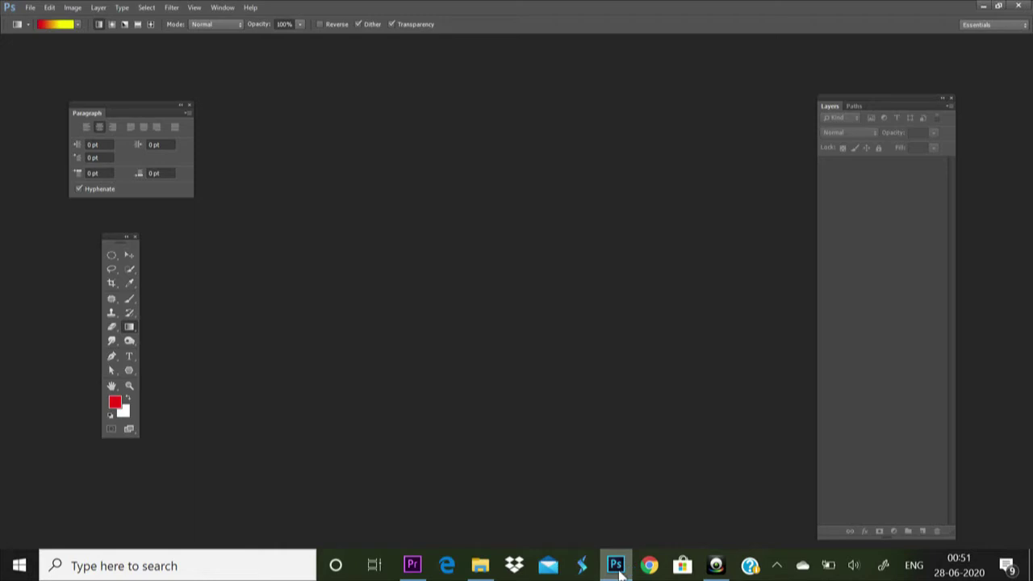
Open the rain photo of the woman with the rainbow umbrella from the umberlla folder.
click(33, 8)
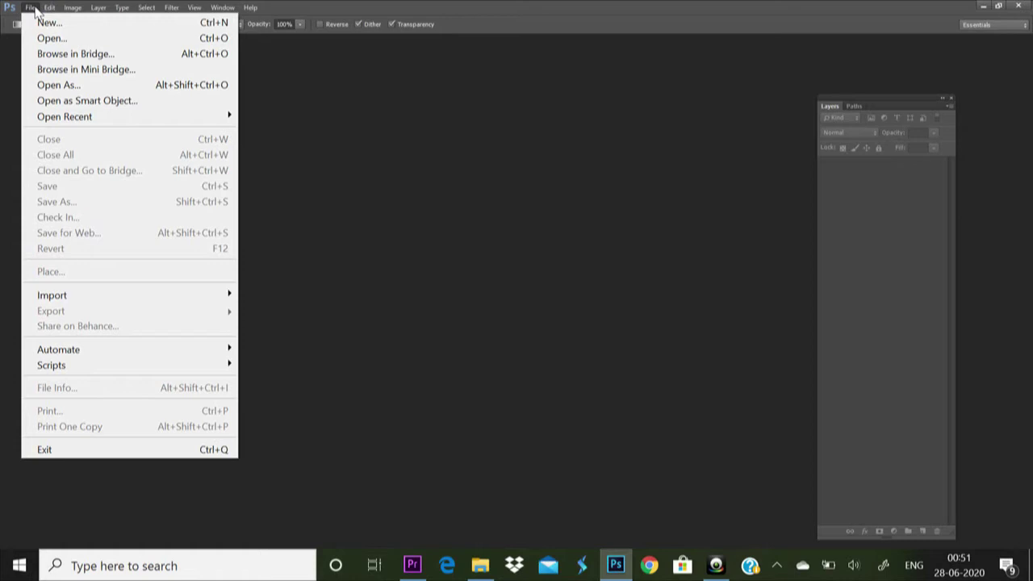
click(50, 39)
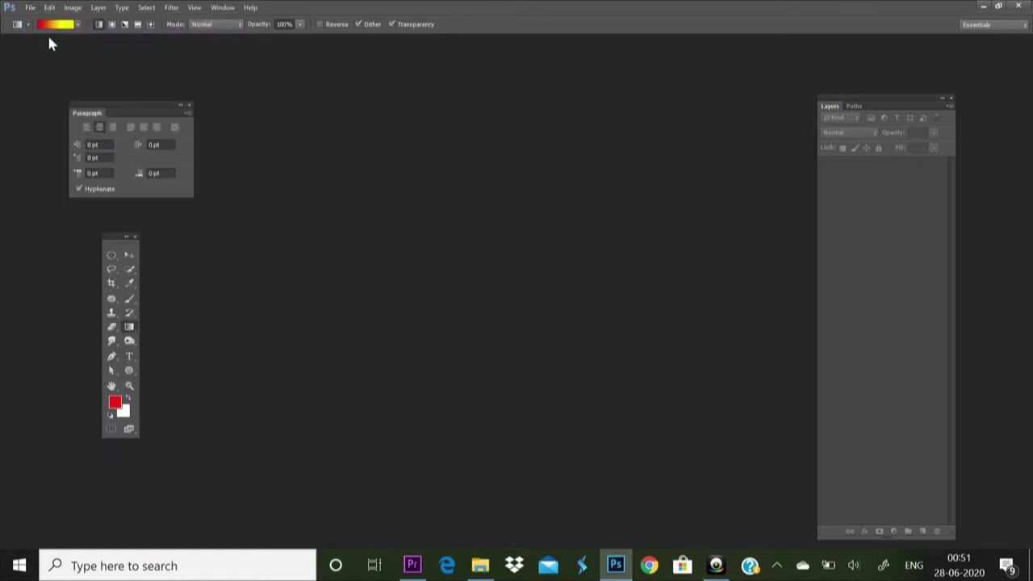
double_click(321, 180)
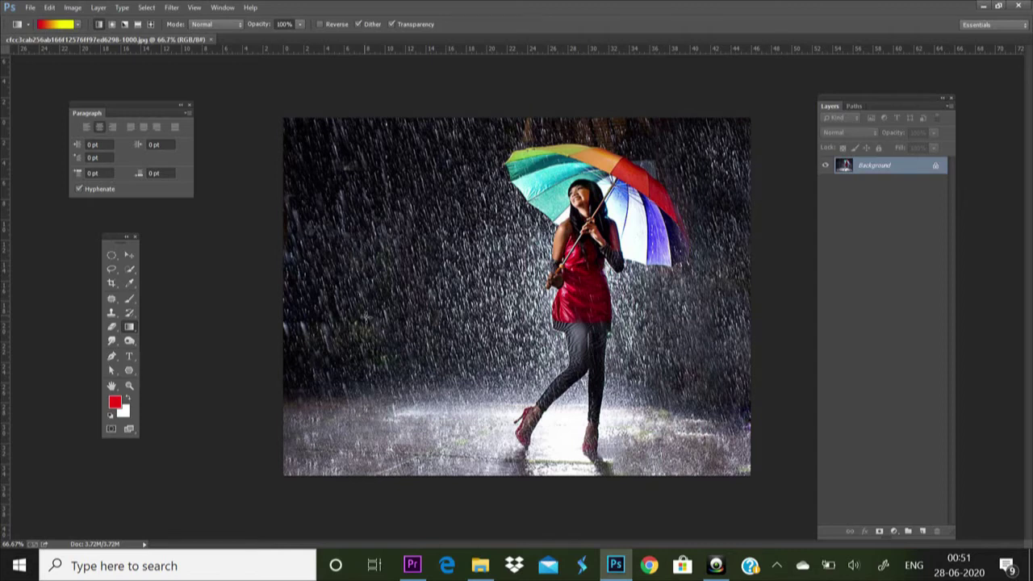
Move the Layers panel to the top right and add an empty Layer 1 above Background.
drag(825, 103, 749, 97)
click(222, 7)
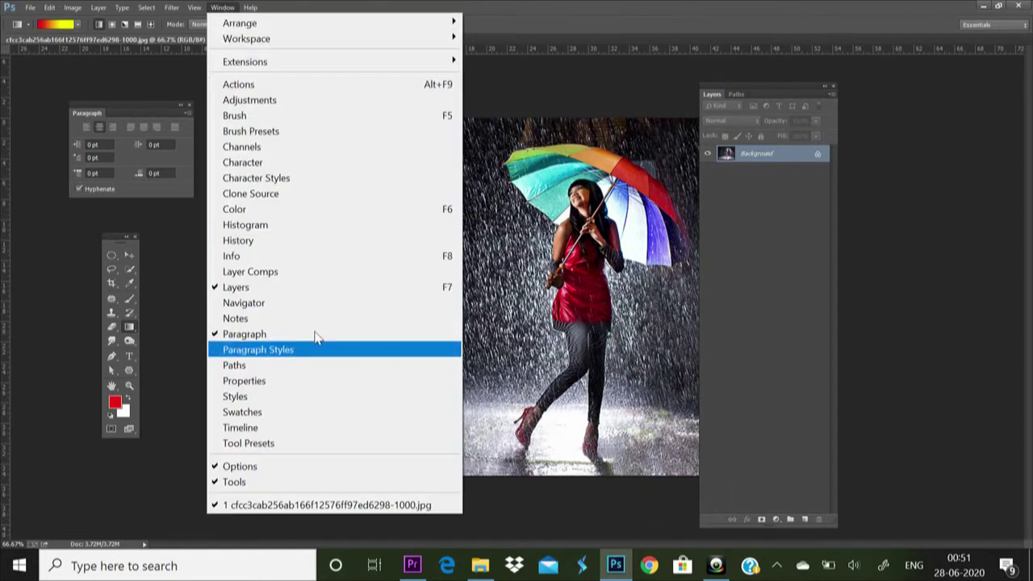
click(756, 197)
drag(774, 95, 805, 31)
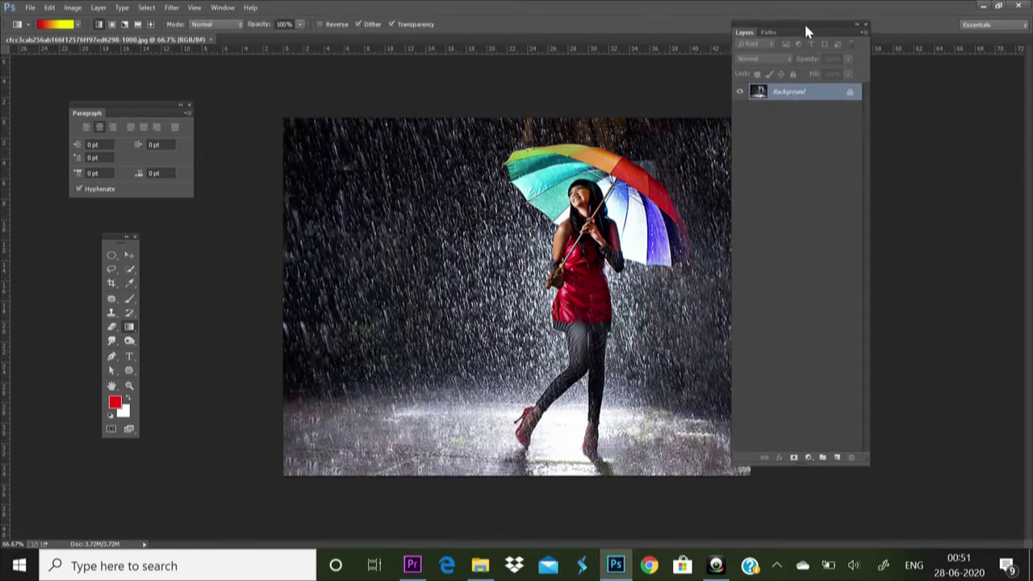
click(837, 458)
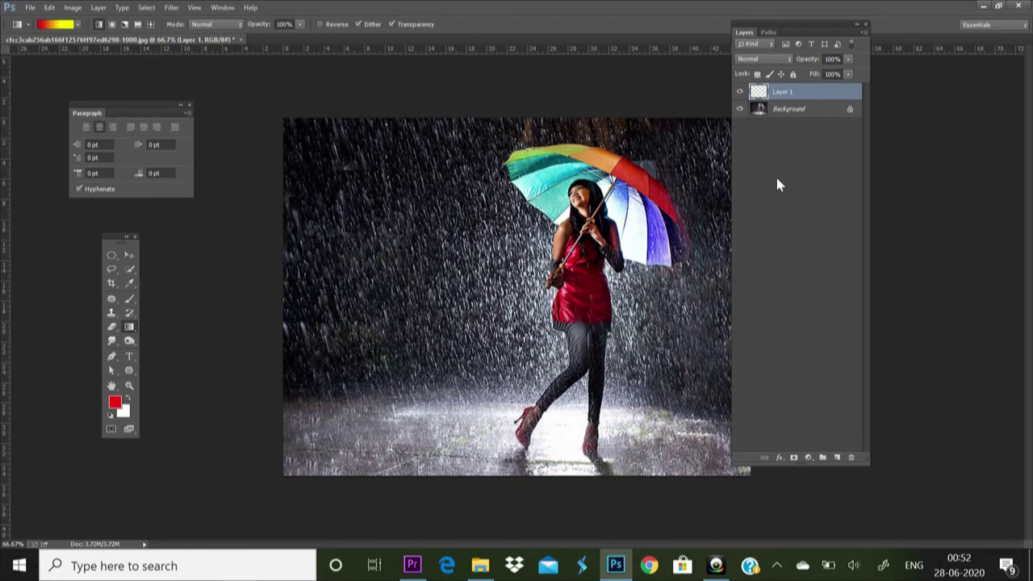
drag(777, 29, 812, 72)
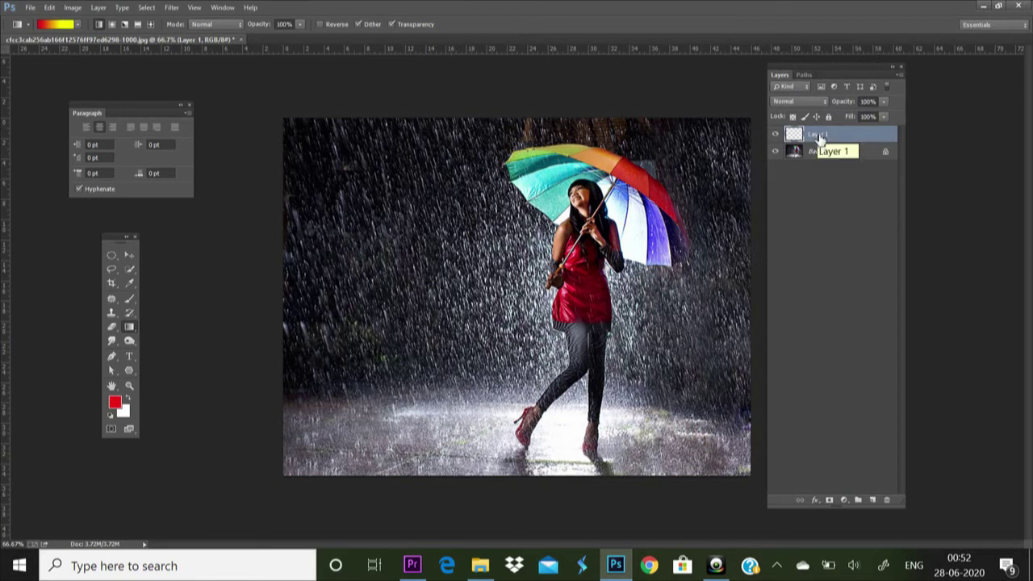
click(127, 331)
click(128, 331)
click(128, 332)
click(126, 416)
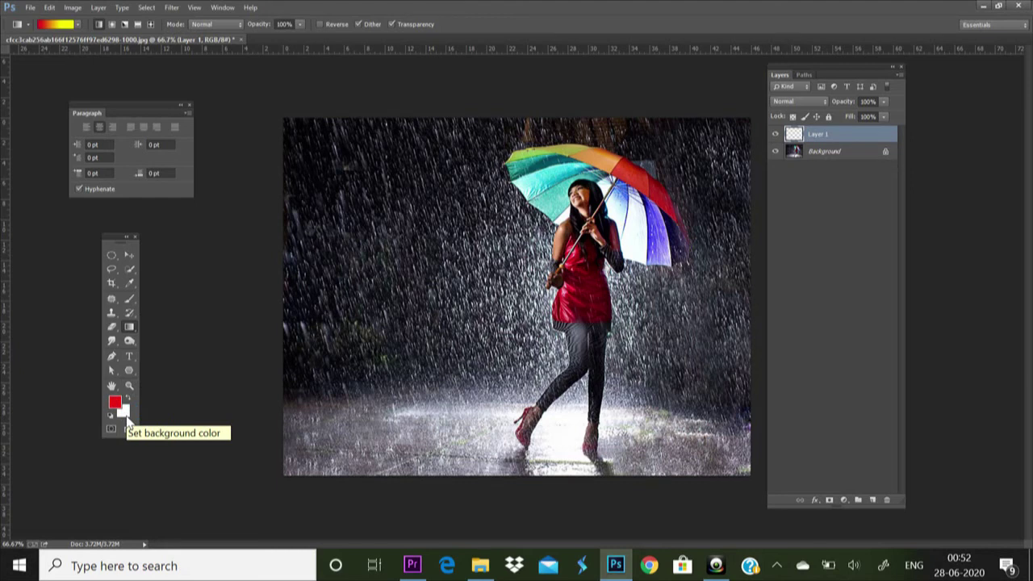
click(127, 415)
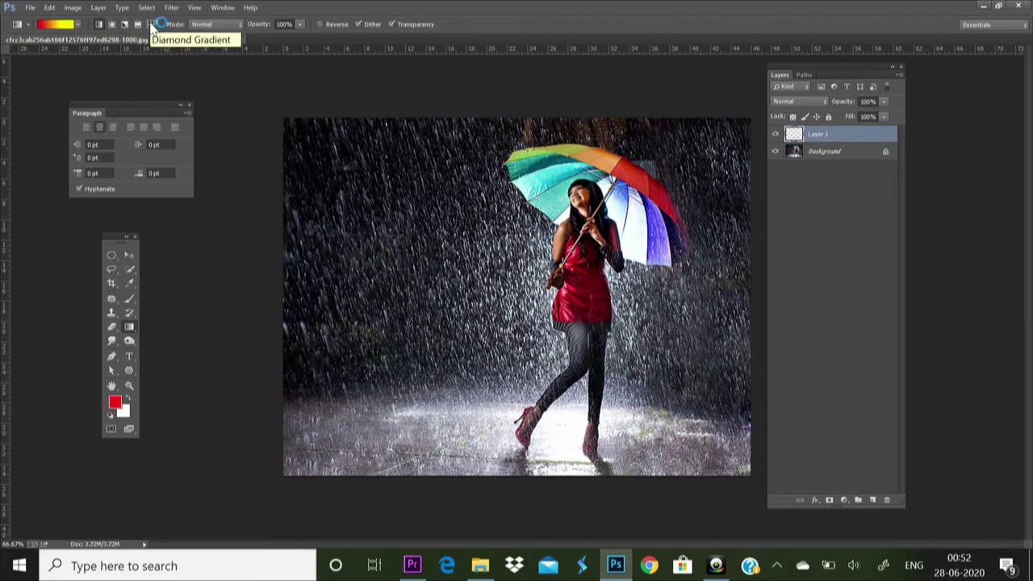
In the Gradient Editor, try a few presets and load the Violet, Orange gradient.
click(54, 25)
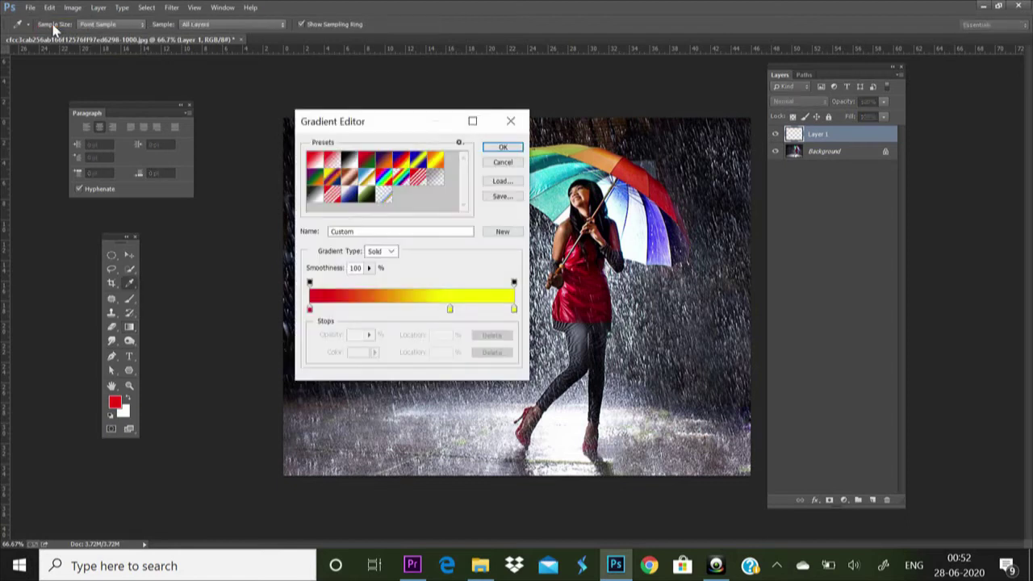
drag(385, 124, 358, 88)
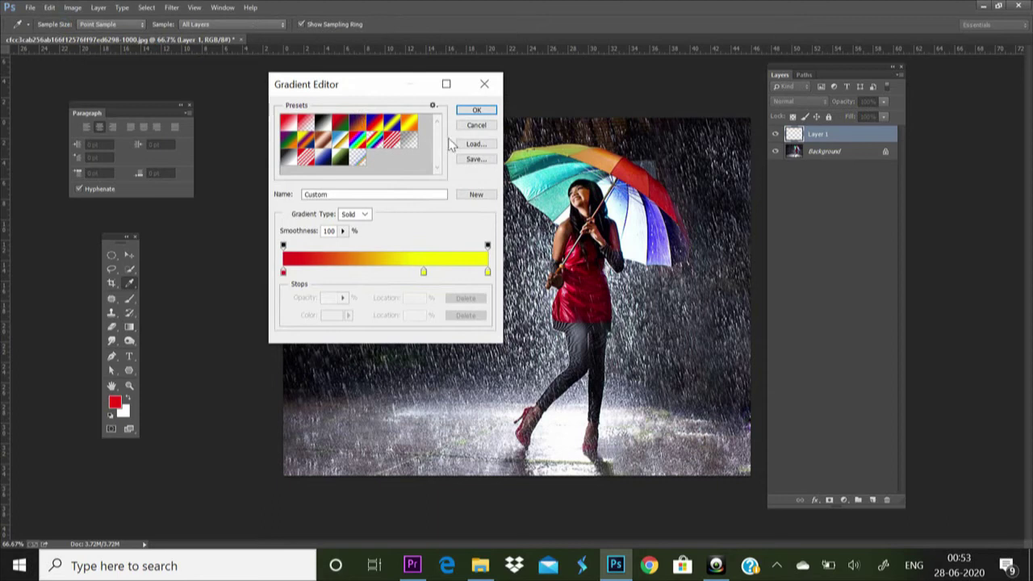
click(358, 128)
click(373, 126)
click(408, 127)
click(360, 127)
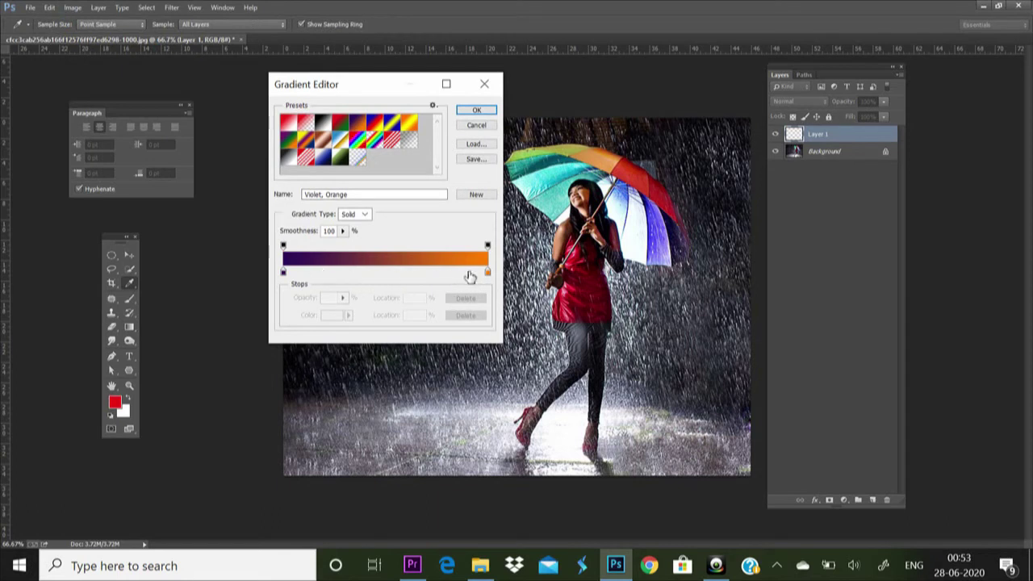
Set the left colour stop to bright yellow and the right stop to pure red.
click(284, 272)
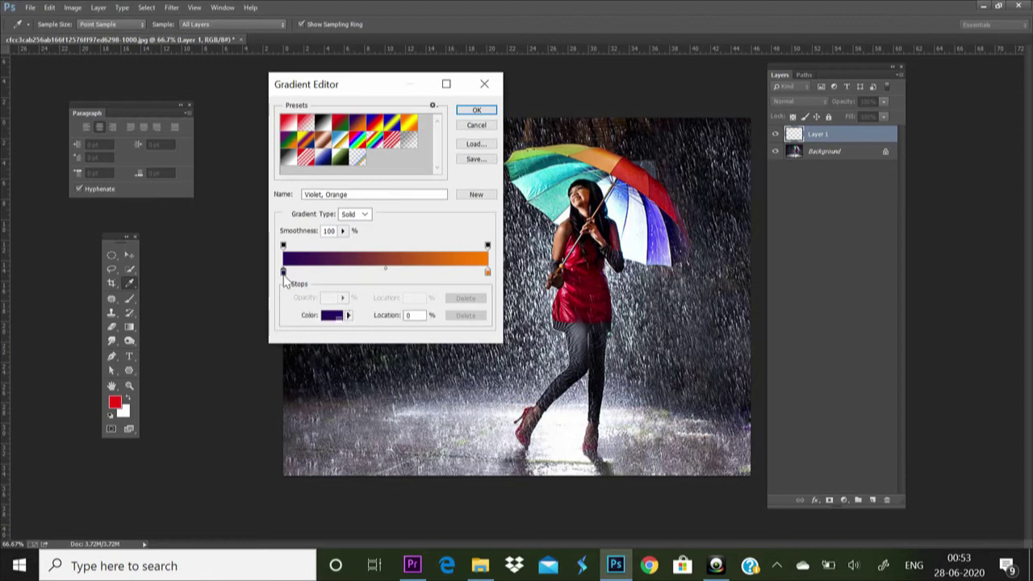
click(331, 317)
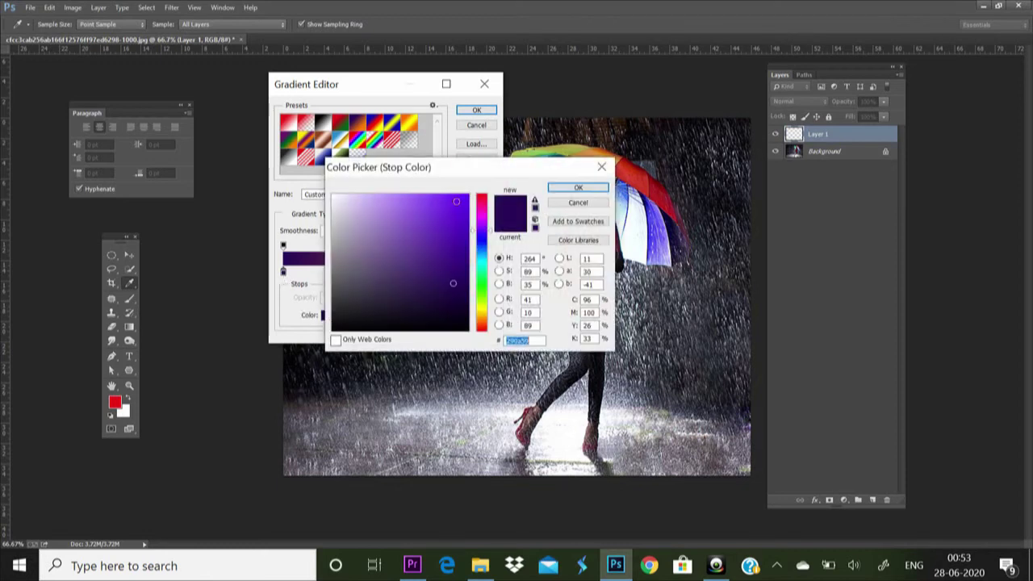
click(482, 308)
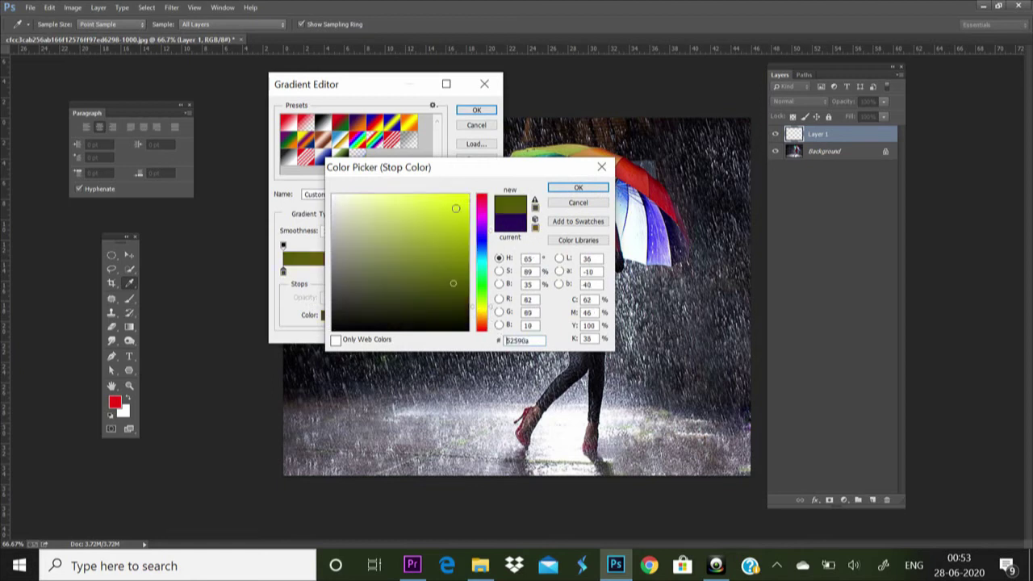
drag(458, 212, 543, 205)
click(575, 187)
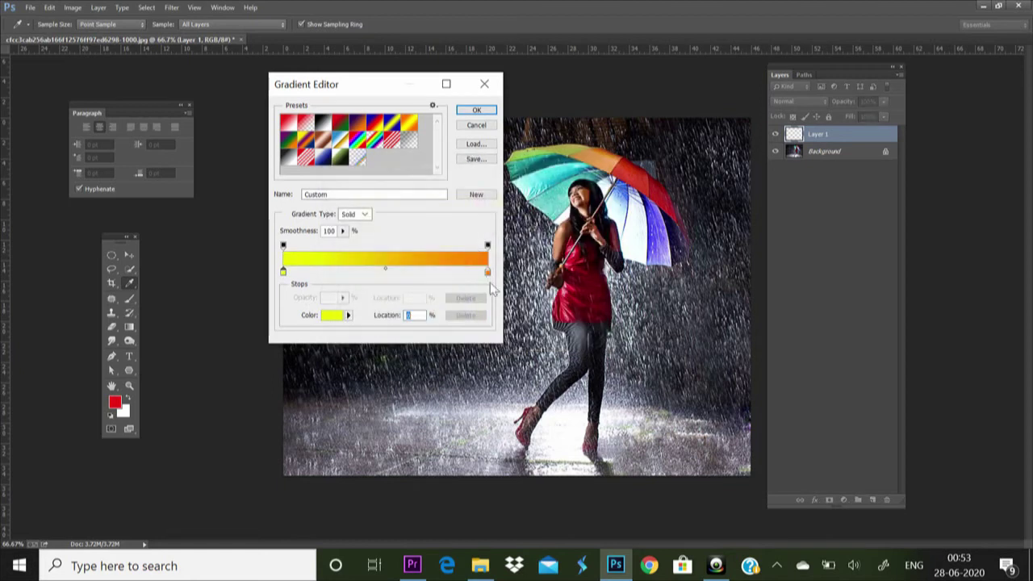
click(488, 273)
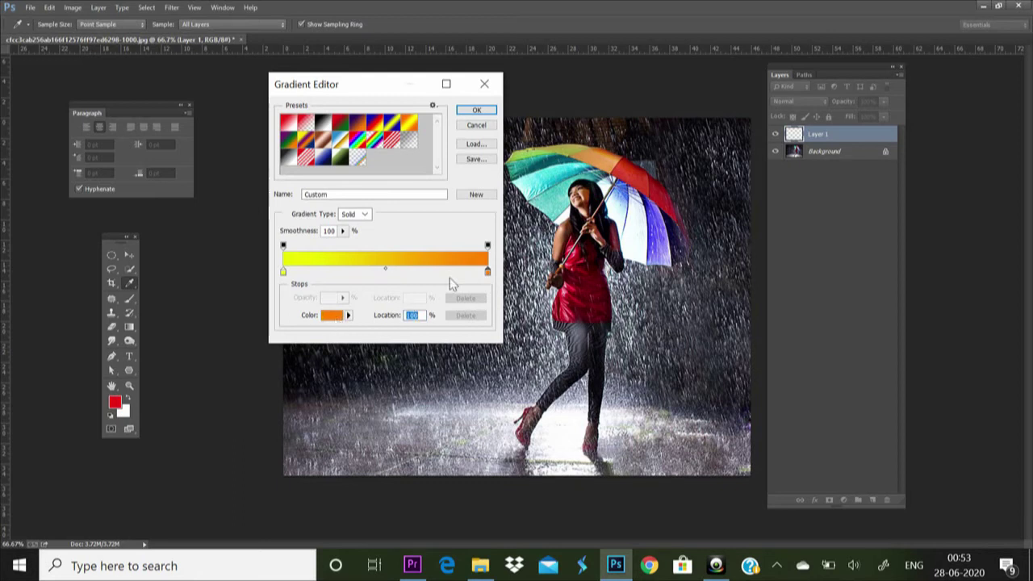
click(331, 315)
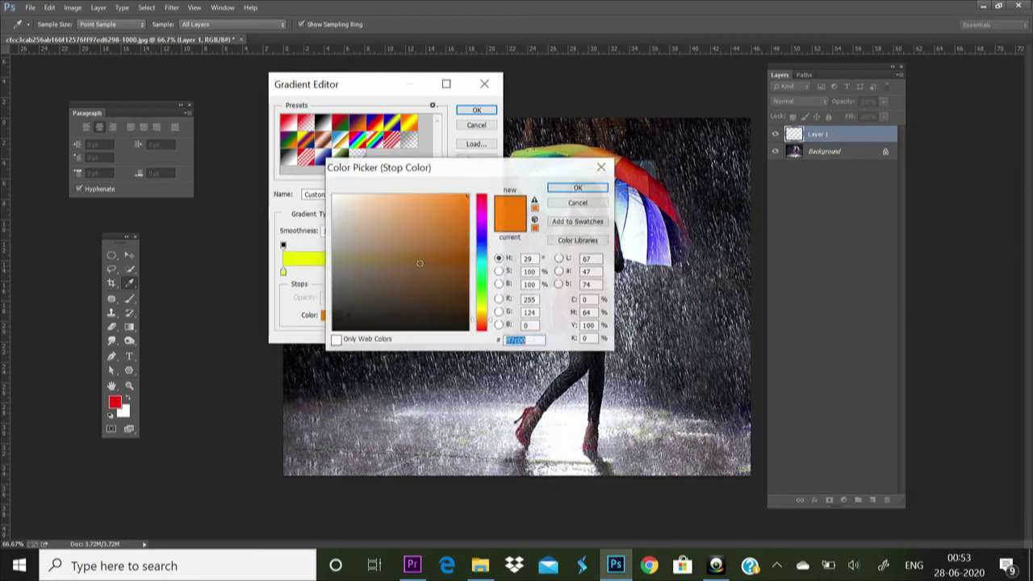
drag(482, 232, 484, 188)
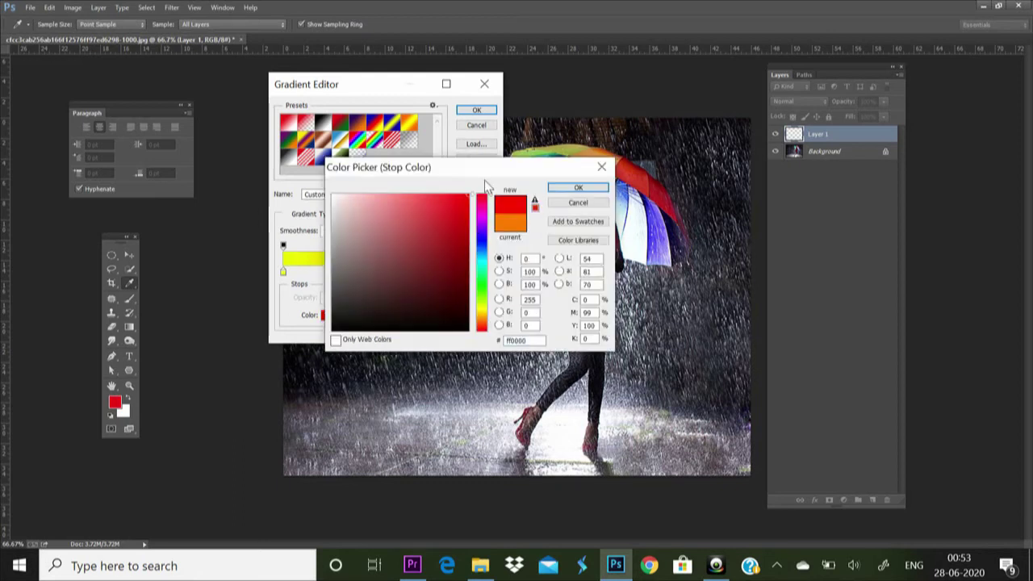
click(577, 187)
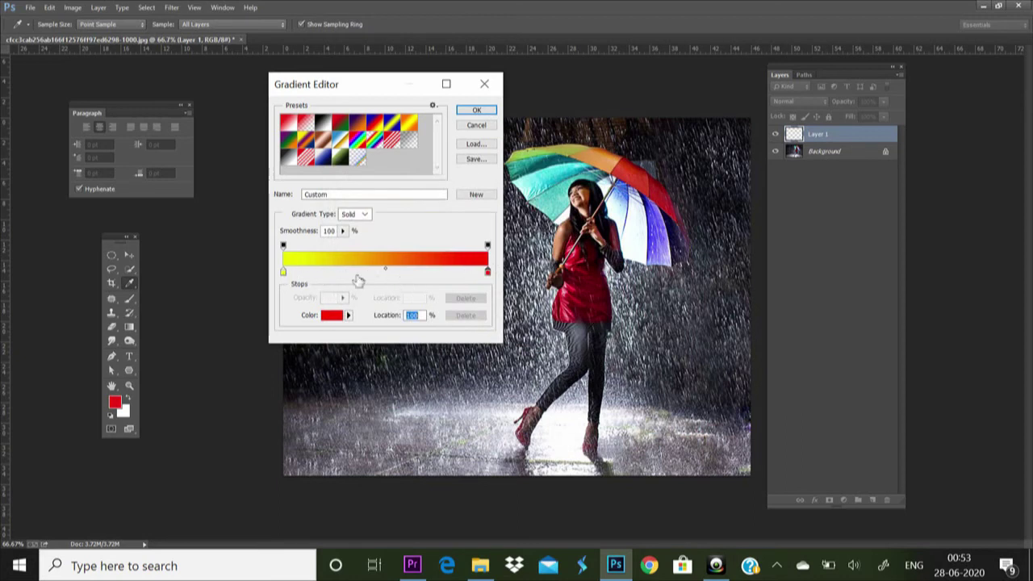
Add several extra red colour stops along the gradient bar.
click(336, 273)
click(362, 272)
click(386, 273)
click(412, 273)
click(437, 273)
click(453, 273)
click(468, 274)
click(395, 273)
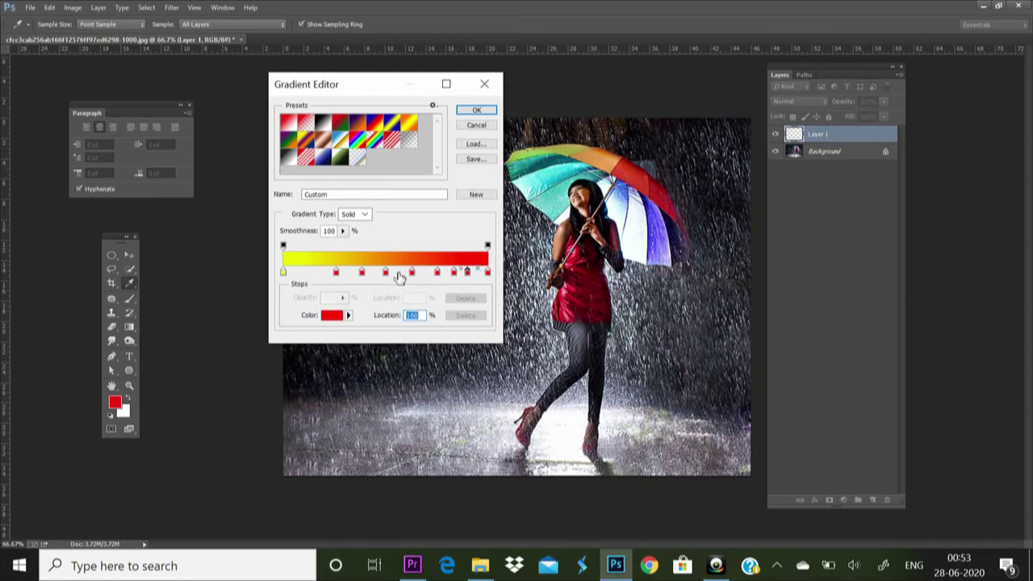
click(313, 275)
Remove the stray stops, leaving a two-stop yellow-to-red gradient, and accept it.
drag(314, 275, 469, 297)
click(397, 274)
click(453, 274)
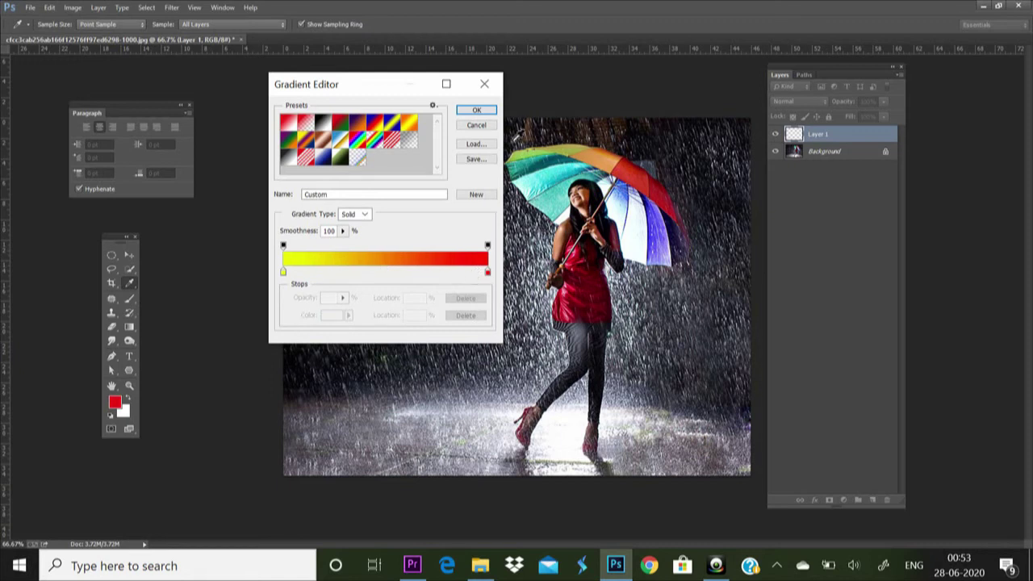
click(476, 109)
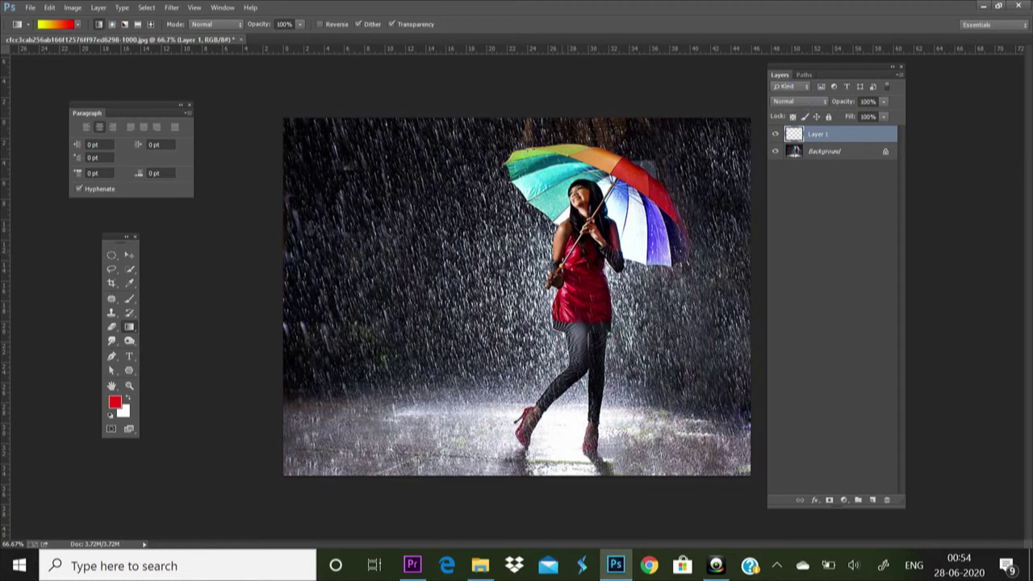
Drag a diagonal yellow-to-red gradient across Layer 1, yellow top right, red bottom left.
drag(575, 121, 369, 479)
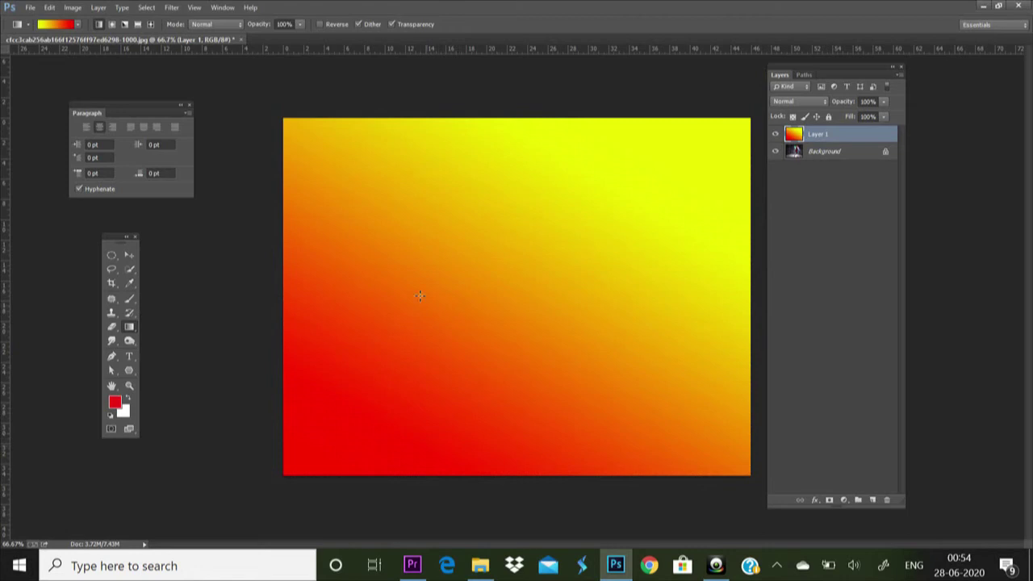
drag(804, 72, 742, 104)
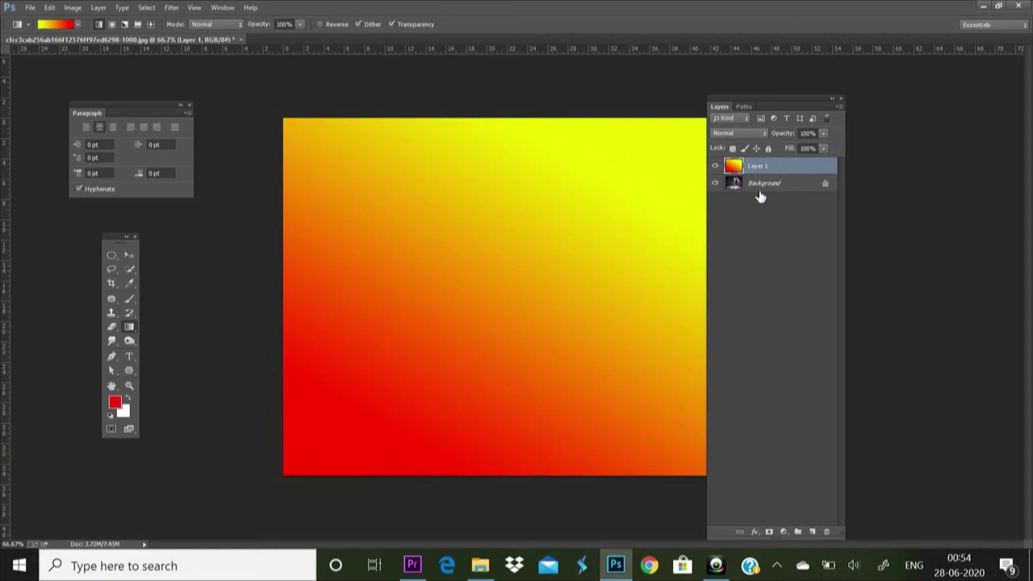
Preview Layer 1 blend modes from Dissolve through Darken, Lighten and Overlay to Linear Light.
click(752, 135)
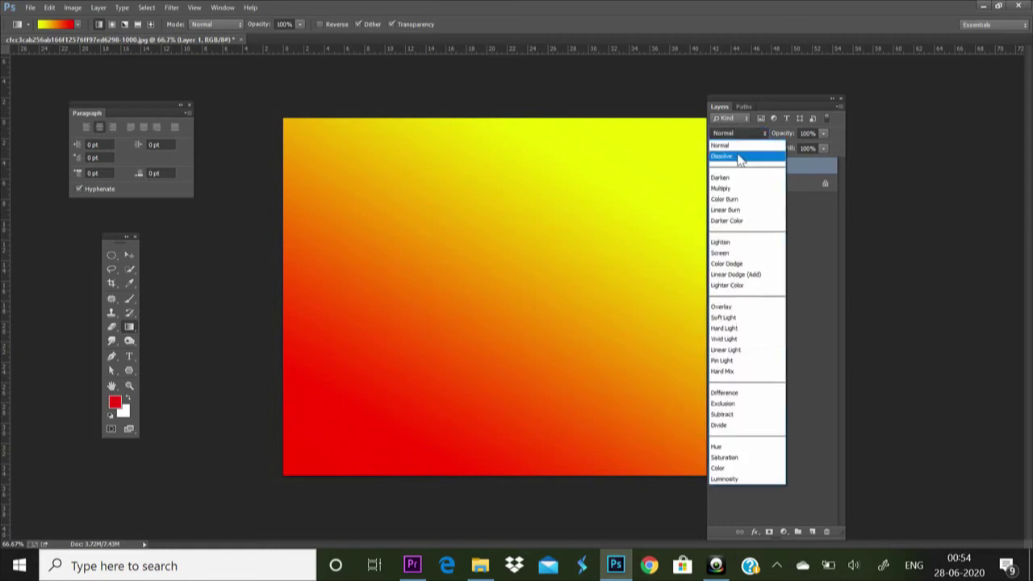
click(739, 156)
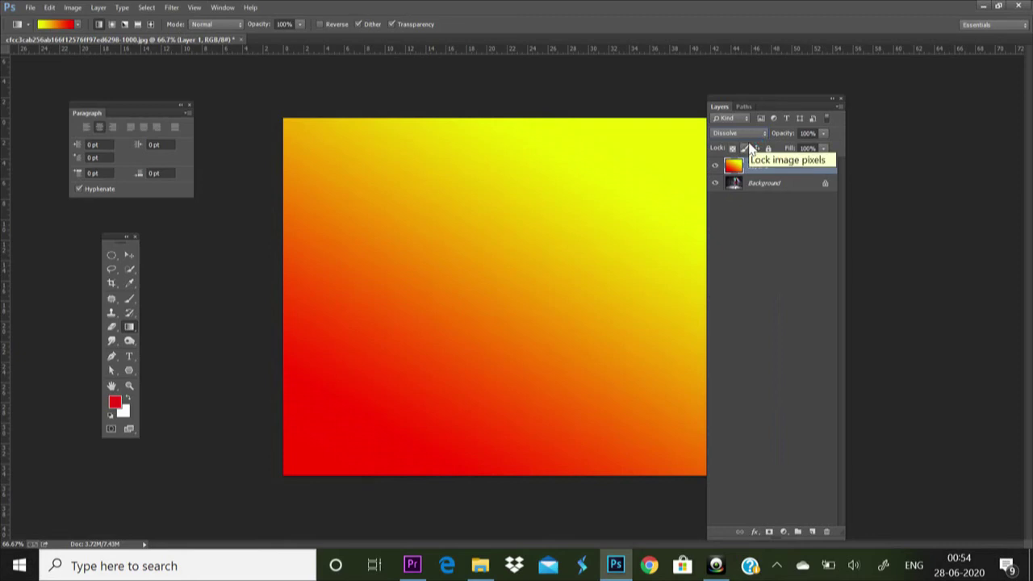
key(shift+plus)
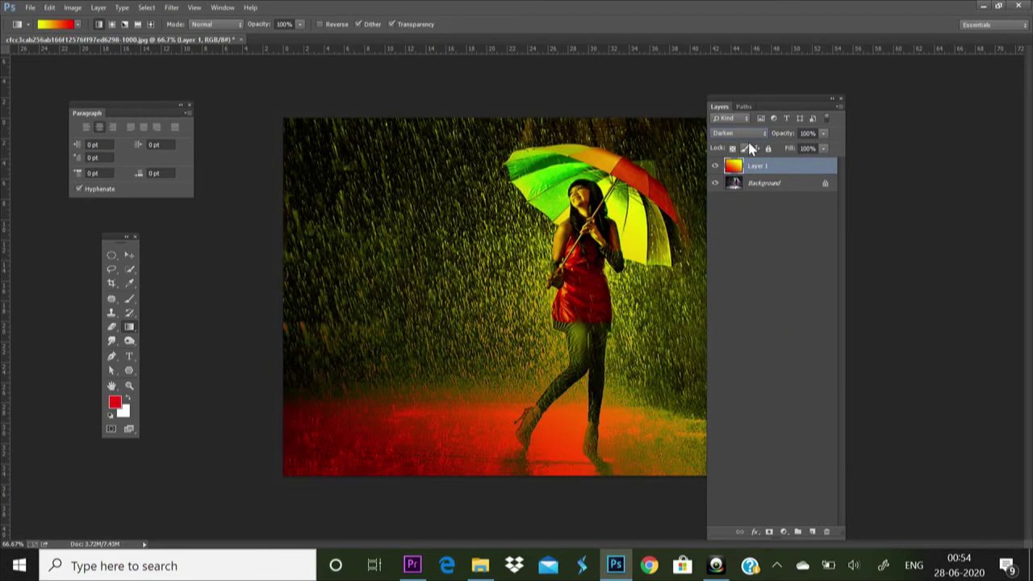
key(shift+plus)
key(shift+plus)
key(shift+plus)
key(shift+plus)
key(shift+plus)
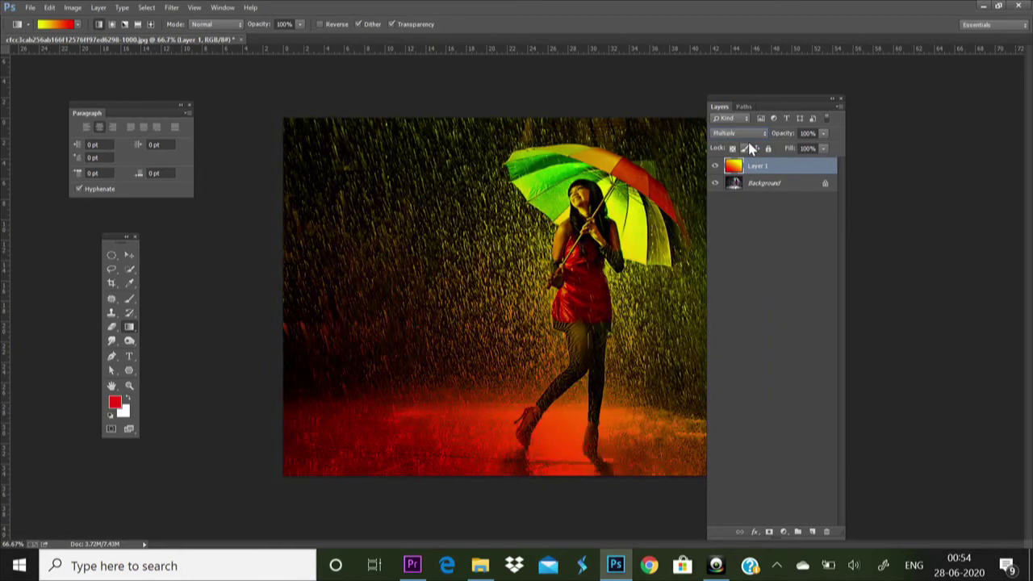
key(shift+plus)
key(shift+plus)
key(shift+plus)
key(shift+plus)
key(shift+plus)
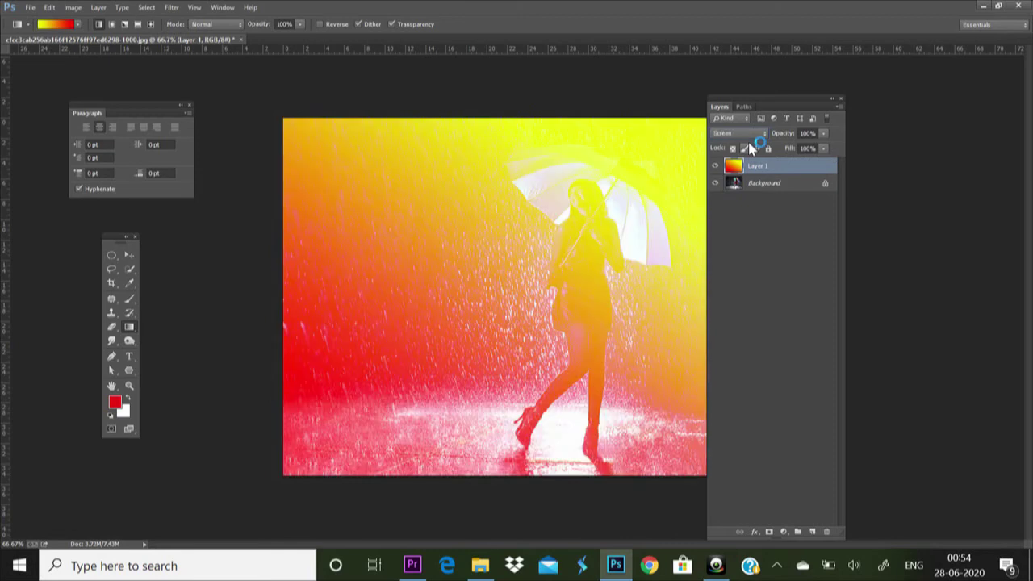
key(shift+plus)
key(shift+plus)
key(shift+plus)
key(shift+plus)
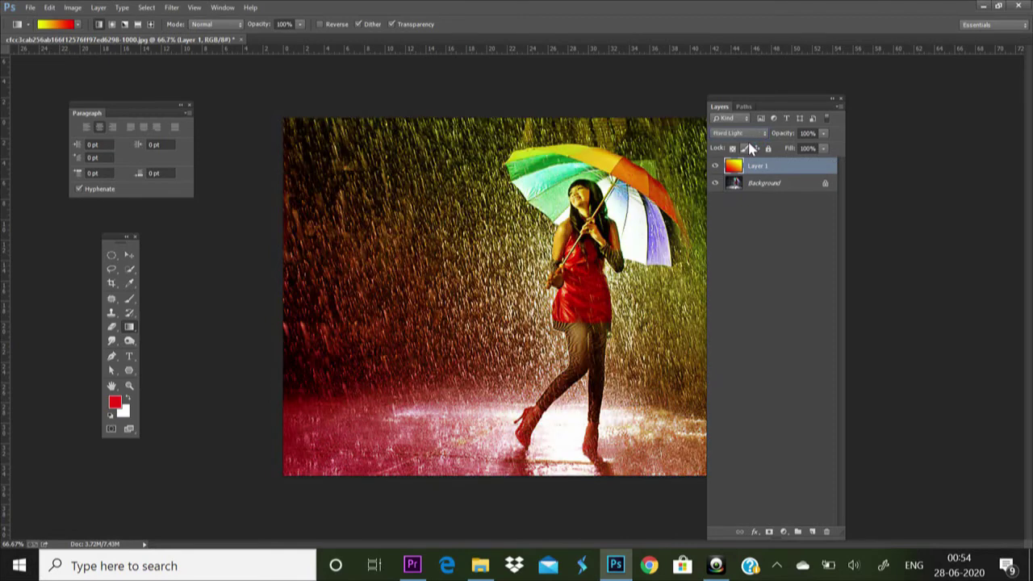
key(shift+plus)
key(shift+plus)
key(shift+plus)
key(shift+plus)
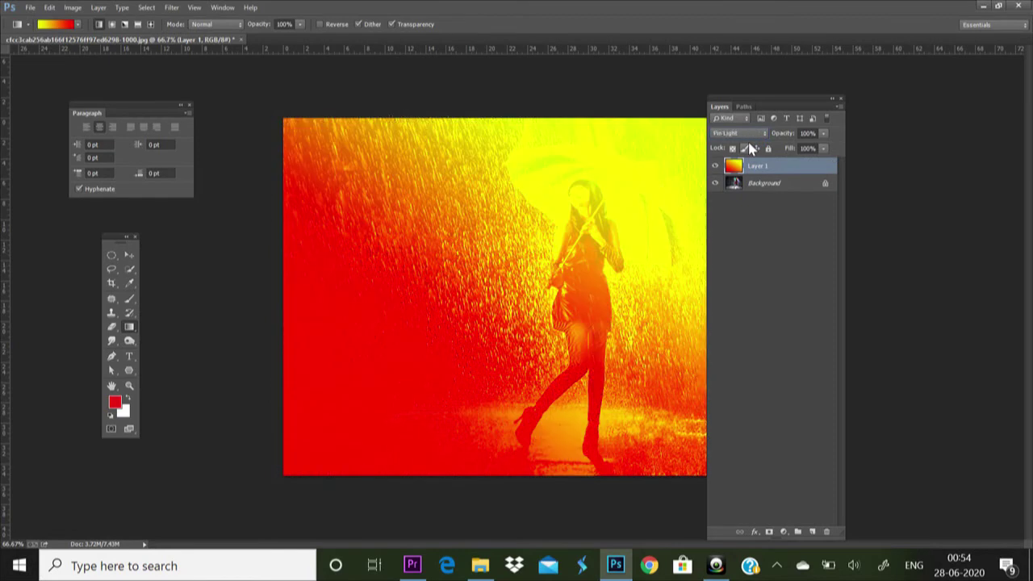
Step back through the modes, compare with Color Burn, and settle on Linear Burn.
key(shift+minus)
key(shift+minus)
key(shift+minus)
key(shift+minus)
key(shift+minus)
key(shift+minus)
key(shift+minus)
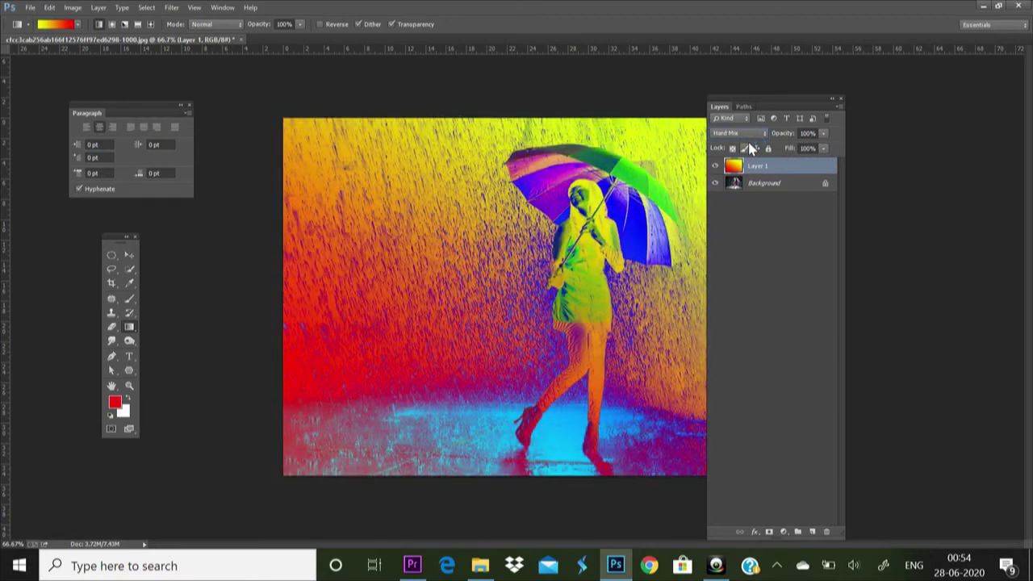
key(shift+minus)
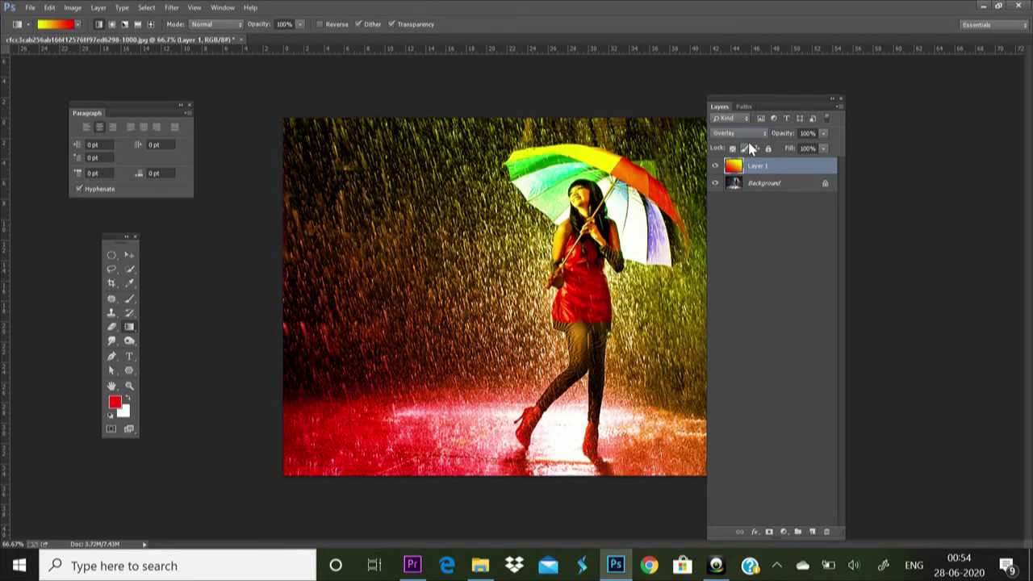
key(shift+minus)
key(shift+minus)
key(shift+minus)
key(shift+minus)
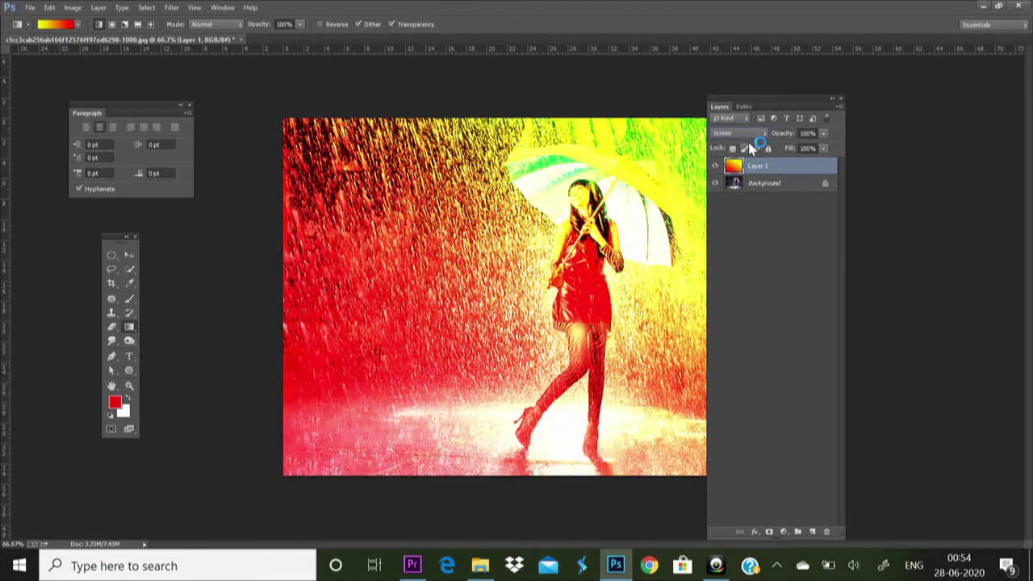
key(shift+minus)
key(shift+minus)
key(shift+minus)
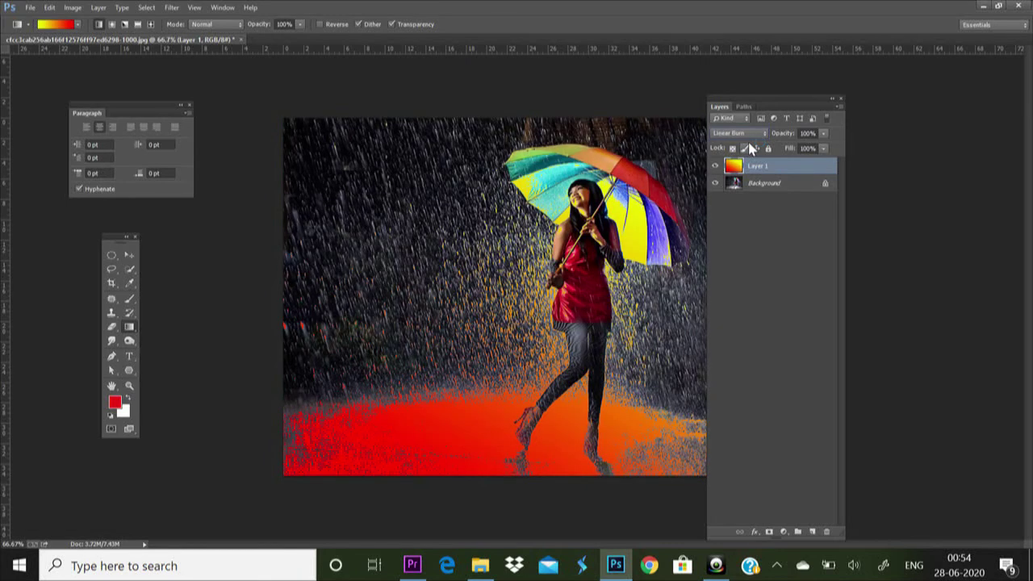
key(shift+minus)
key(shift+plus)
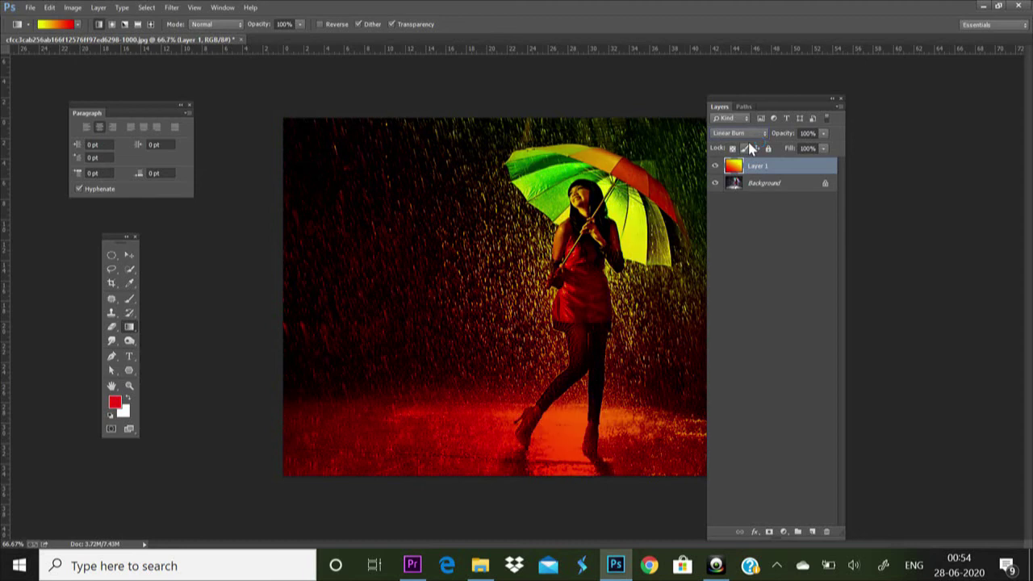
key(shift+minus)
key(shift+plus)
Save the tinted image as a Maximum-quality JPEG named 2.
drag(750, 103, 828, 111)
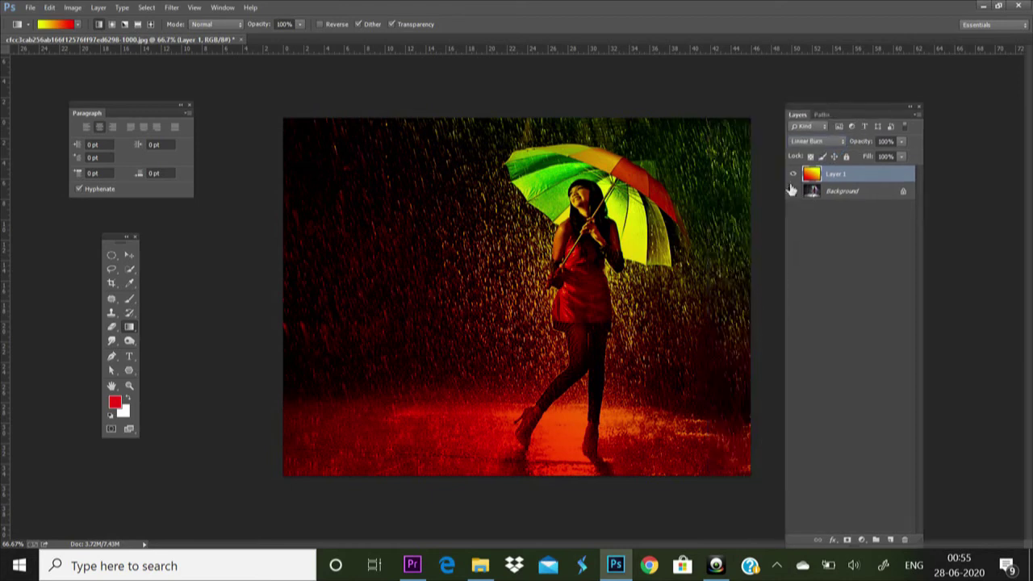
click(29, 8)
click(50, 201)
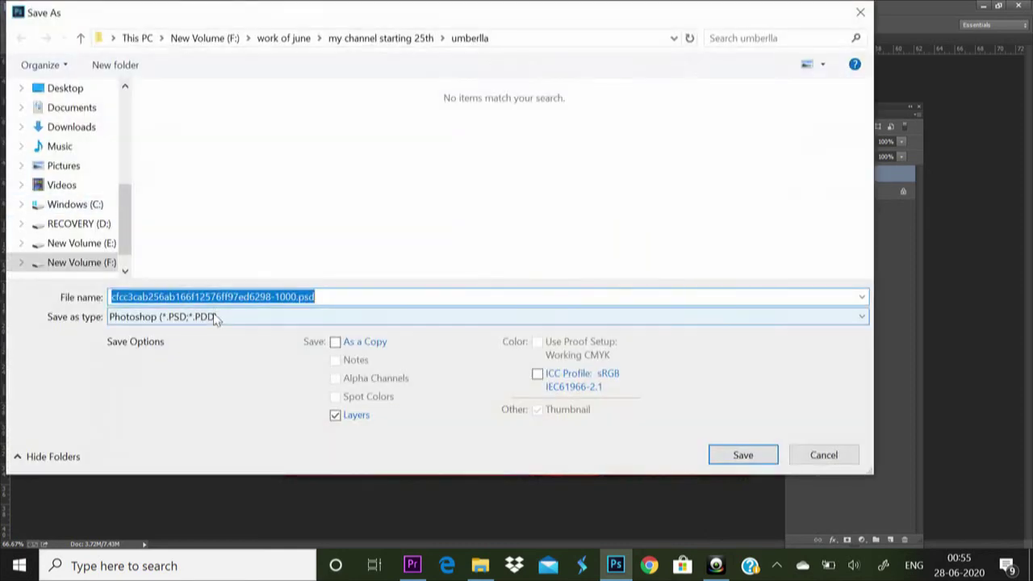
click(216, 317)
click(230, 139)
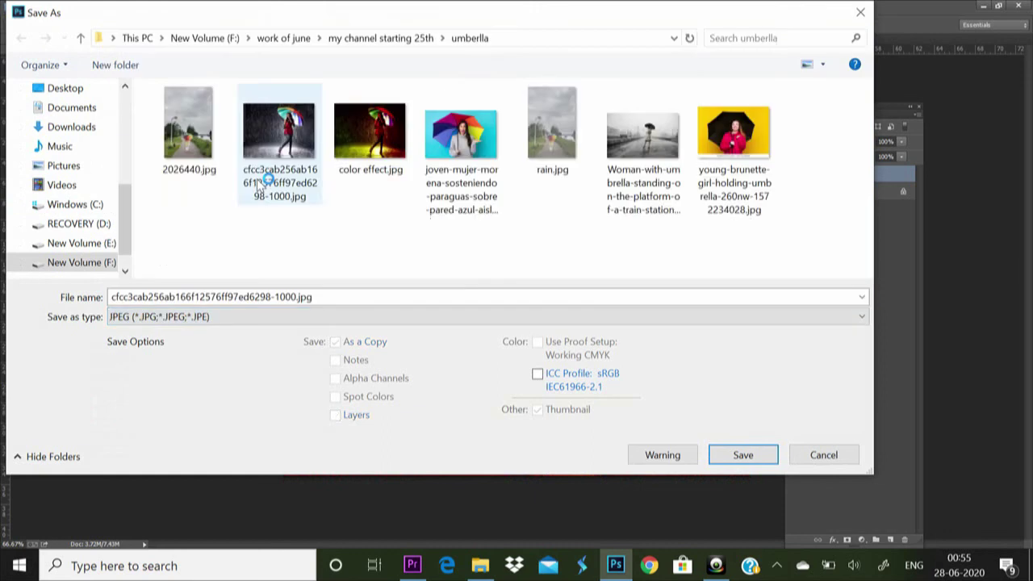
double_click(327, 297)
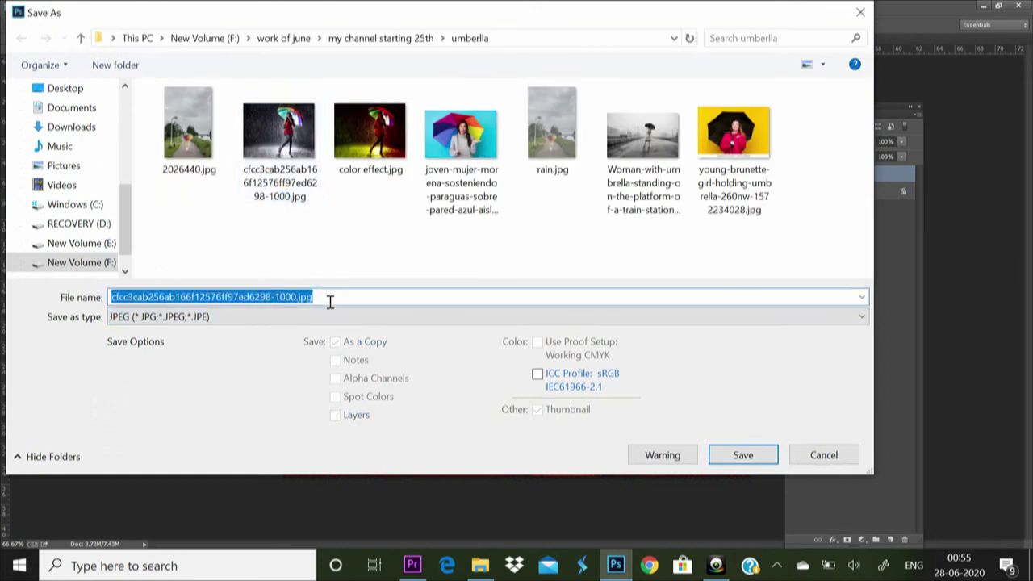
text(2)
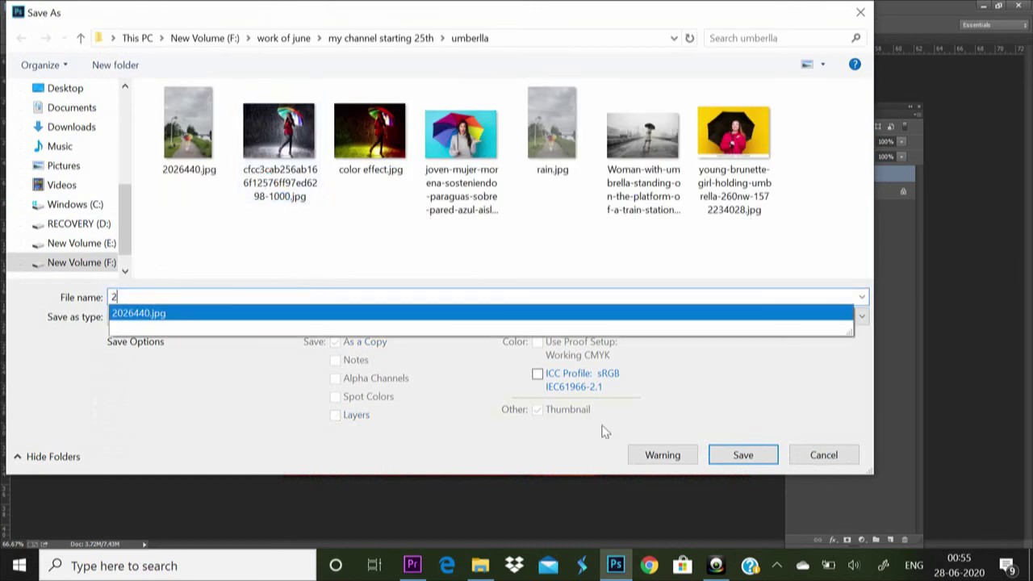
click(697, 392)
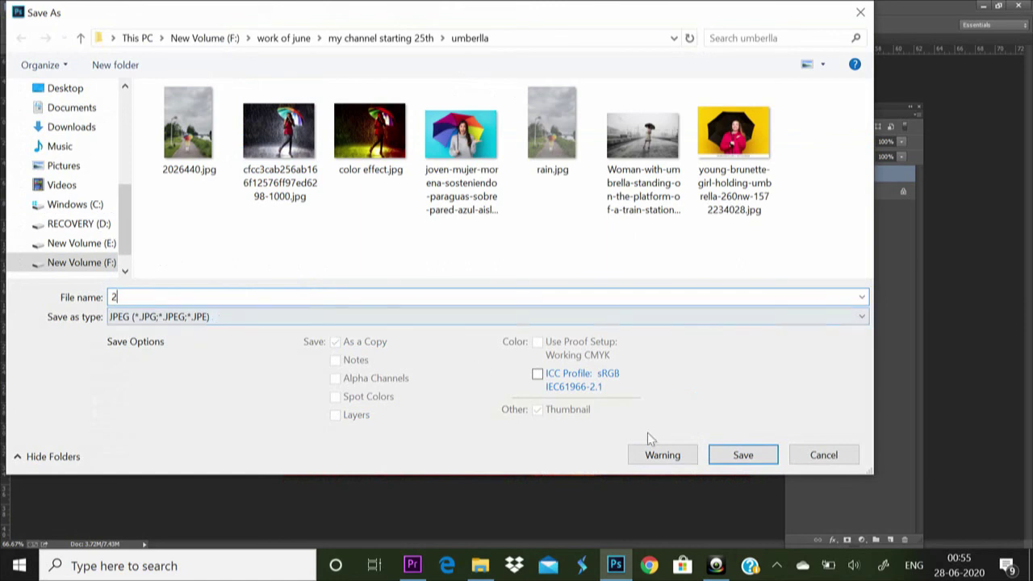
click(741, 457)
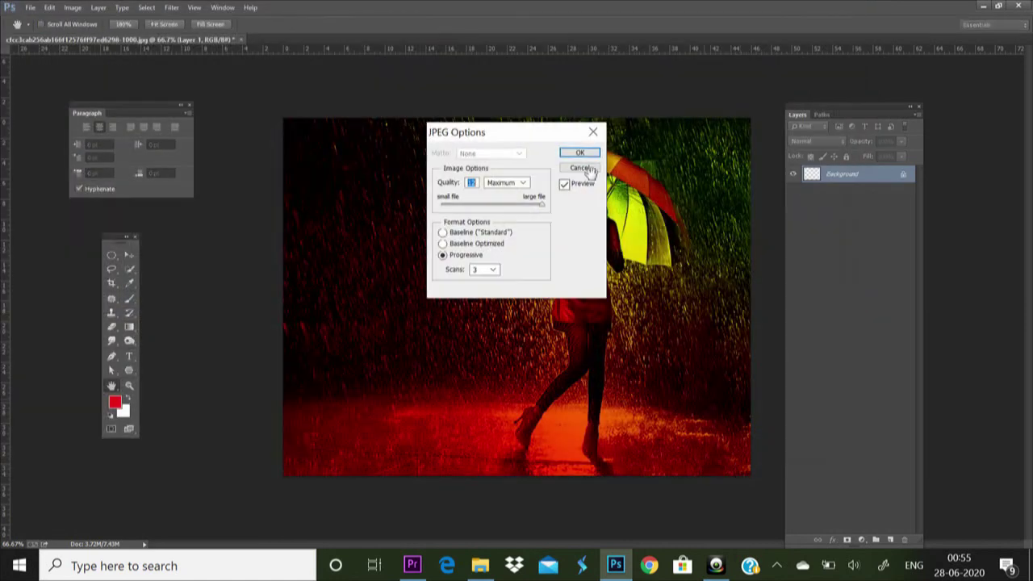
click(579, 153)
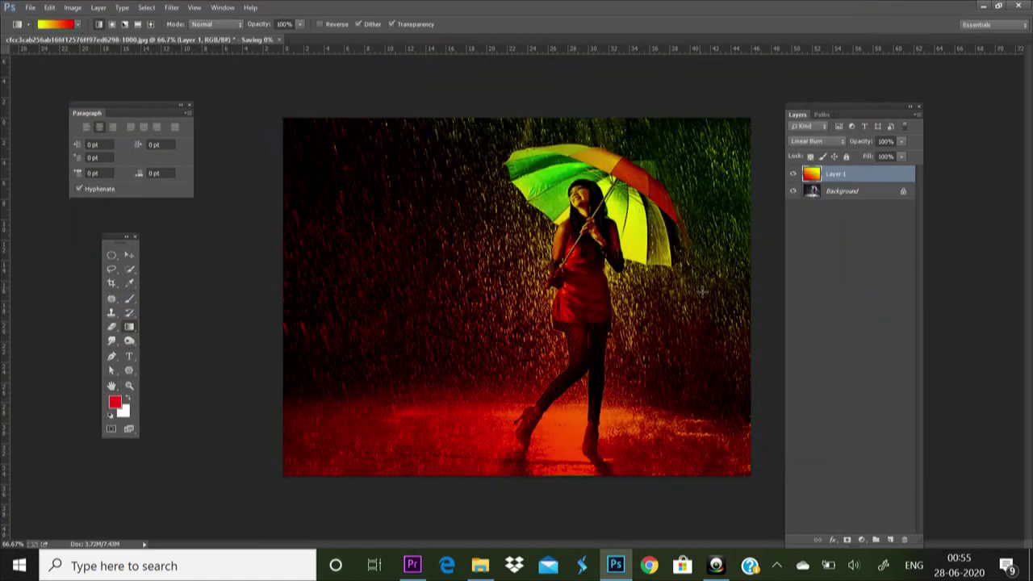